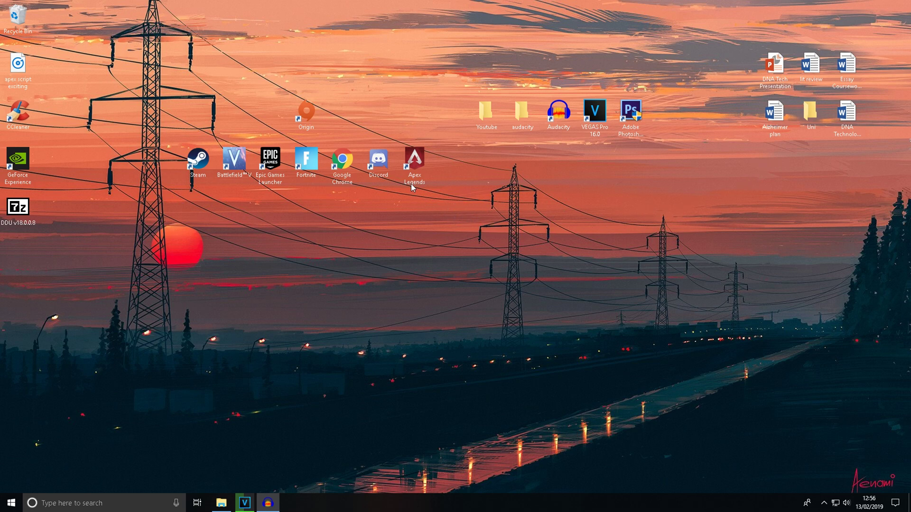
Step: Clear the selection from the Apex Legends desktop shortcut
mouse_move(411, 184)
mouse_down()
mouse_move(446, 186)
mouse_move(408, 167)
mouse_up()
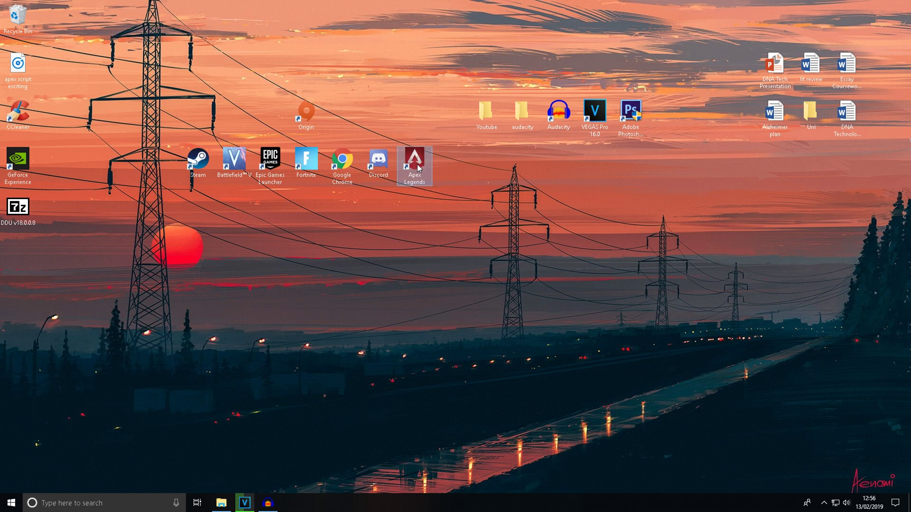
click(469, 210)
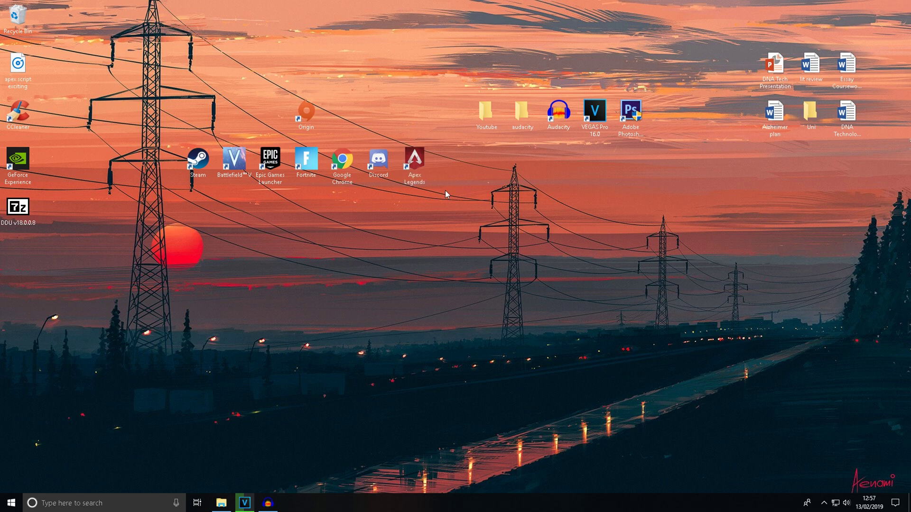
drag(425, 167, 418, 161)
click(458, 203)
drag(409, 170, 430, 177)
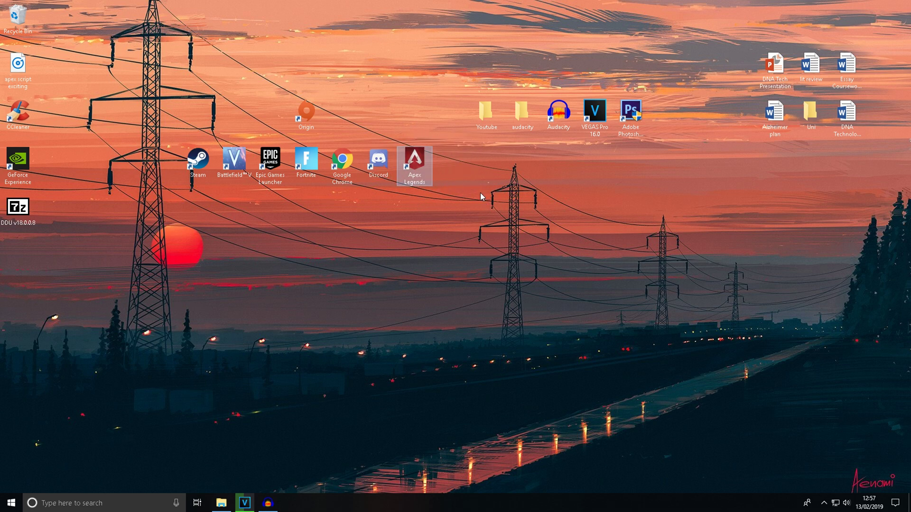
click(423, 189)
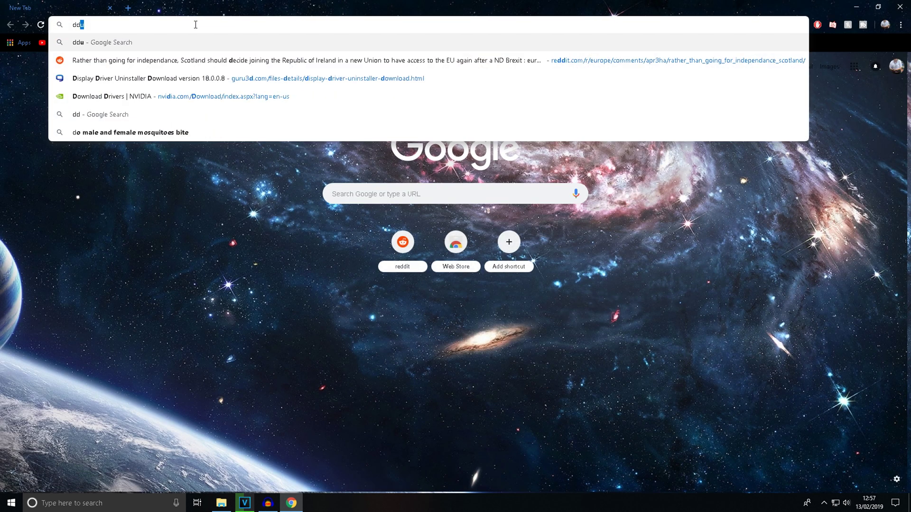
Step: Search for ddu and download DDU 18.0.0.8 from Guru3D's United Kingdom mirror
key(Return)
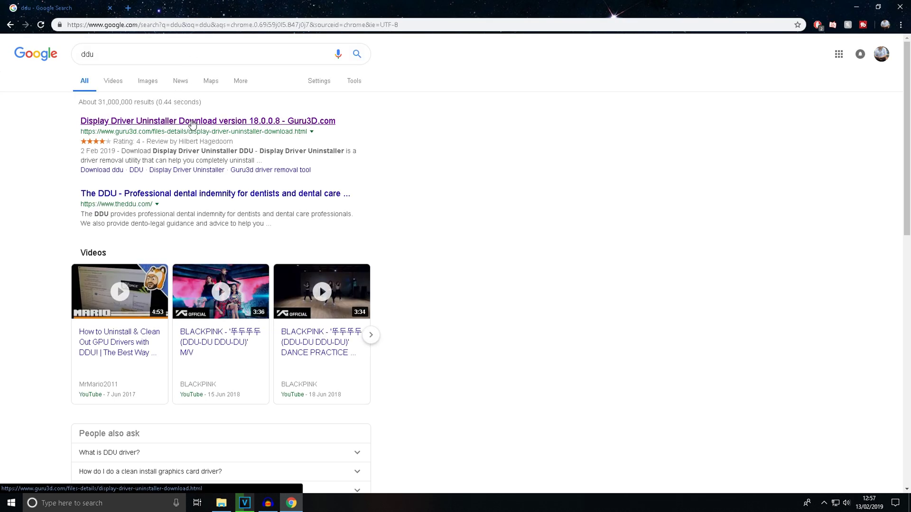
click(295, 122)
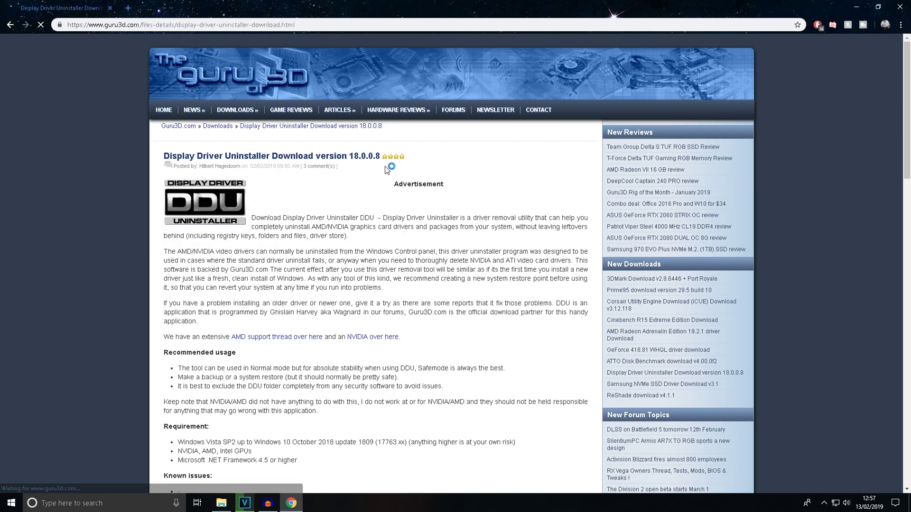
scroll(368, 212, down, 15)
scroll(365, 210, down, 3)
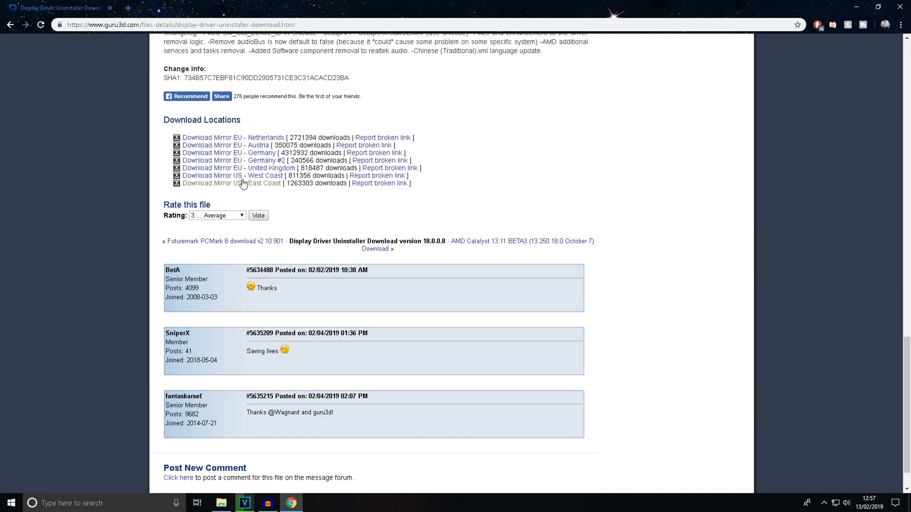
click(289, 169)
Step: Close Chrome and unpack the DDU v18.0.0.8 self-extracting archive onto the Desktop
click(899, 7)
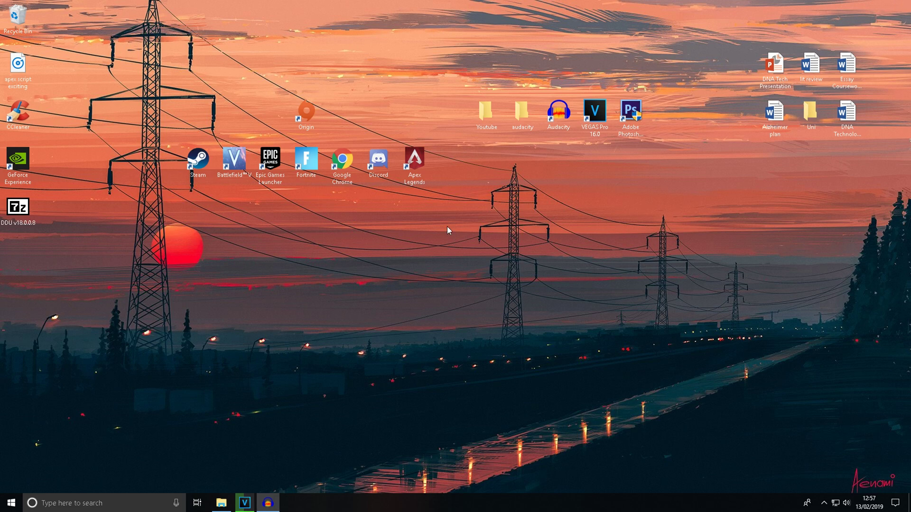
double_click(17, 216)
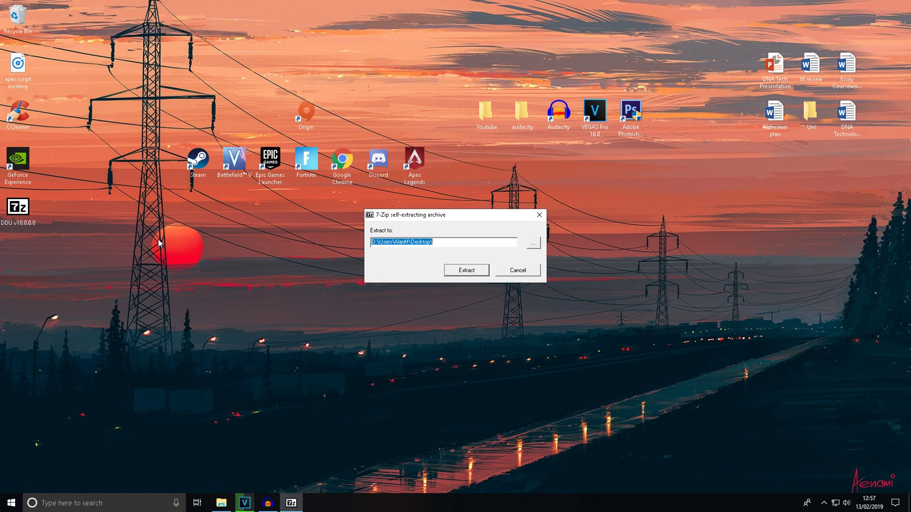
click(453, 268)
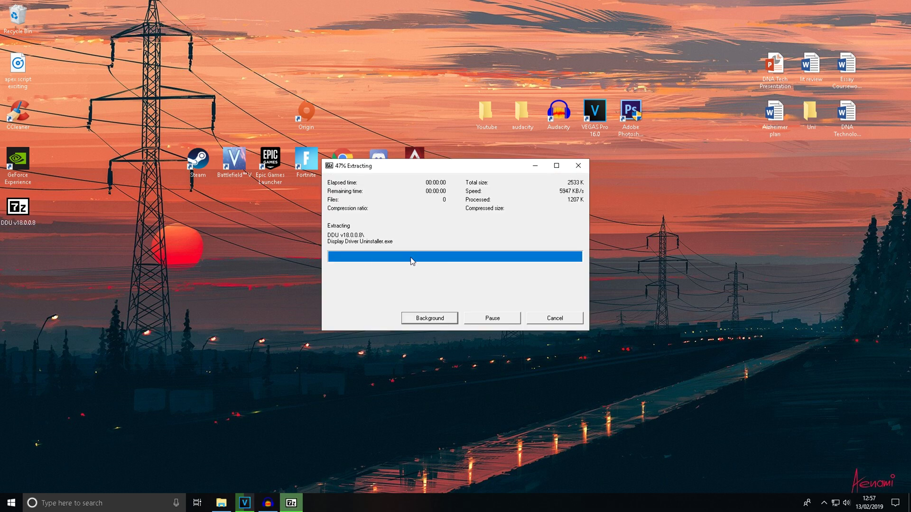
click(25, 268)
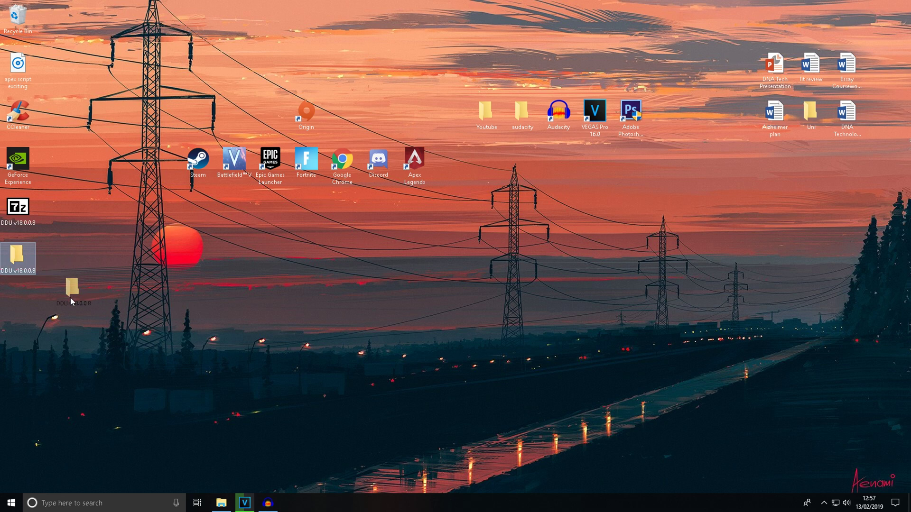
Step: Run Display Driver Uninstaller from the DDU v18.0.0.8 folder with administrator rights
drag(41, 257, 26, 260)
double_click(26, 261)
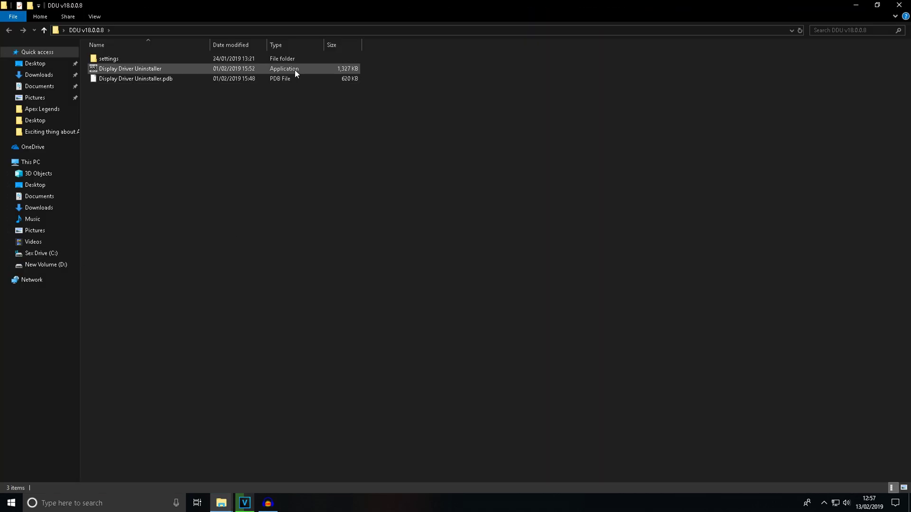
double_click(143, 70)
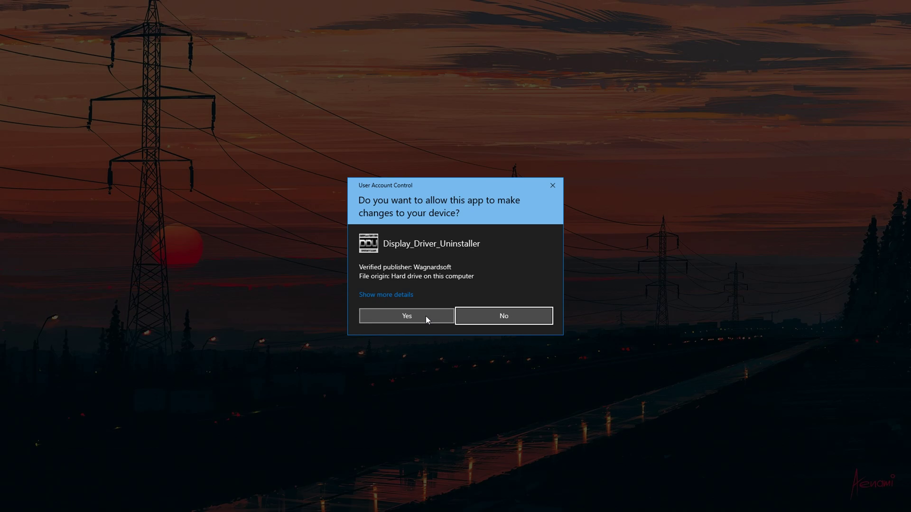
click(426, 316)
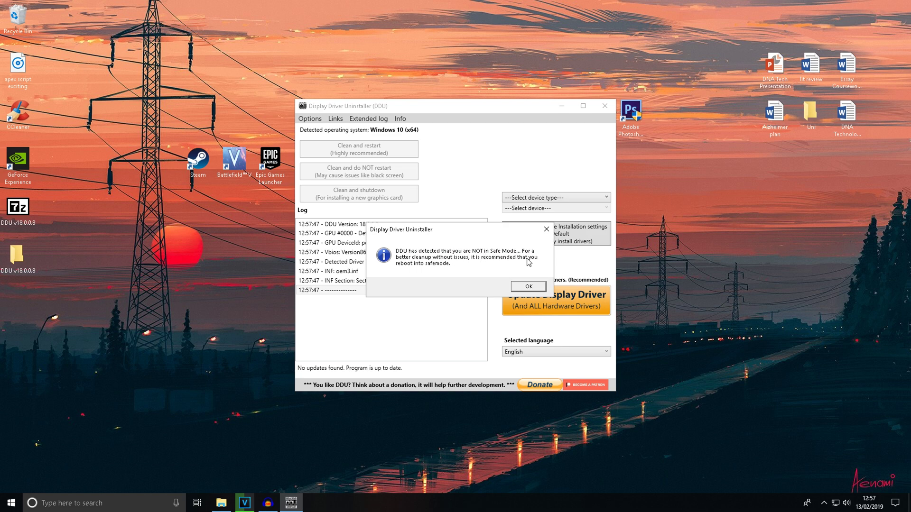
Step: Dismiss the Safe Mode warning, check the Audio/GPU device types, then exit DDU
click(530, 286)
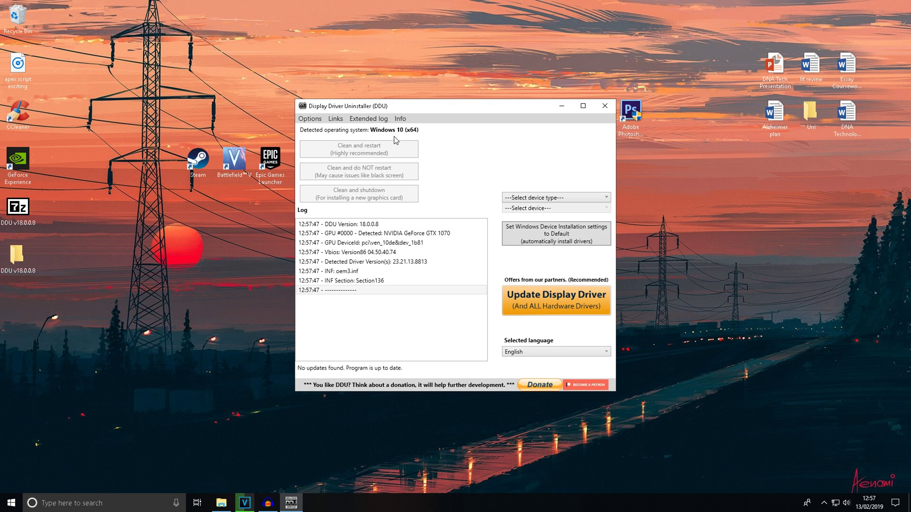
click(560, 200)
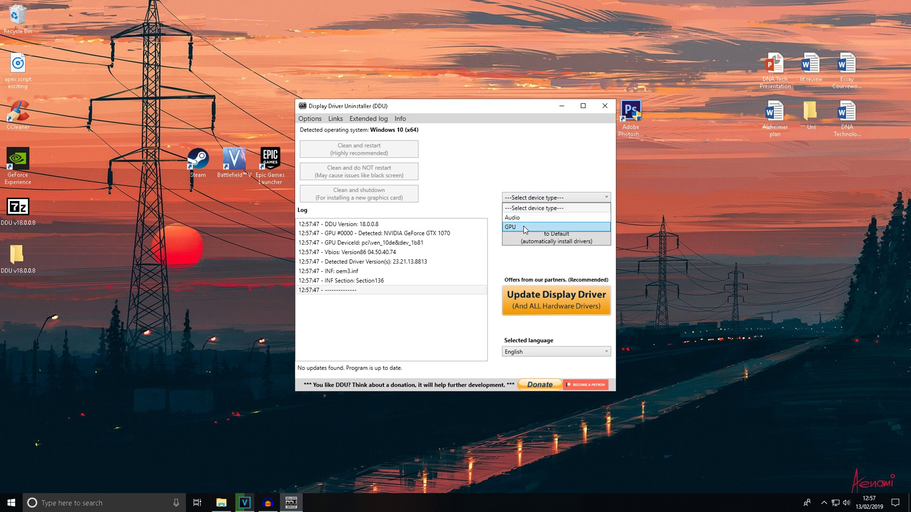
click(551, 199)
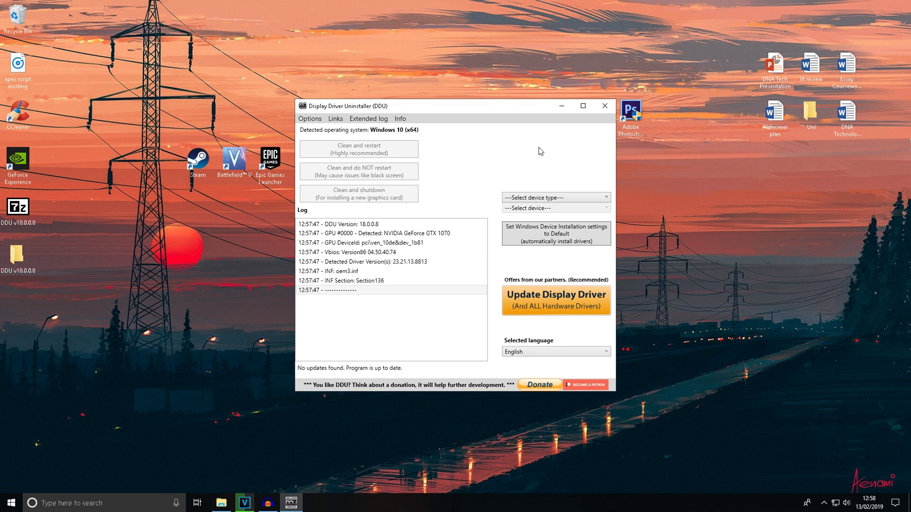
click(614, 107)
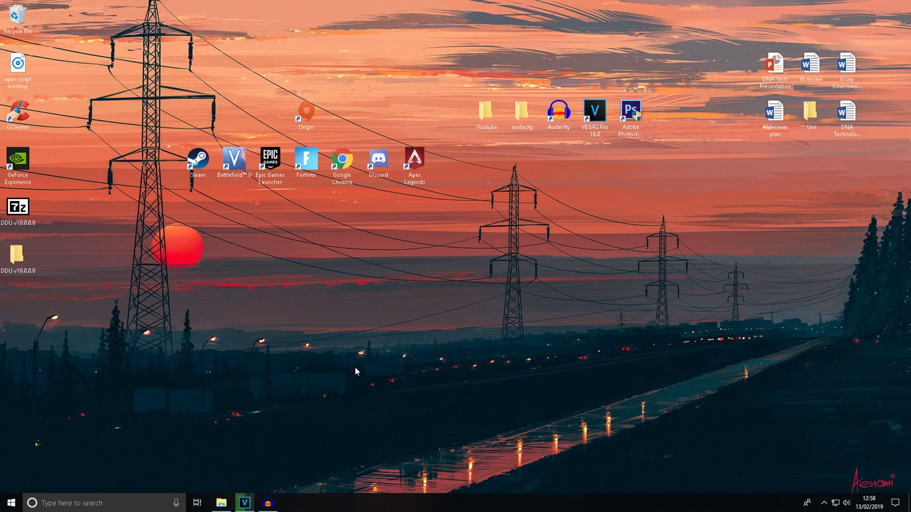
double_click(342, 161)
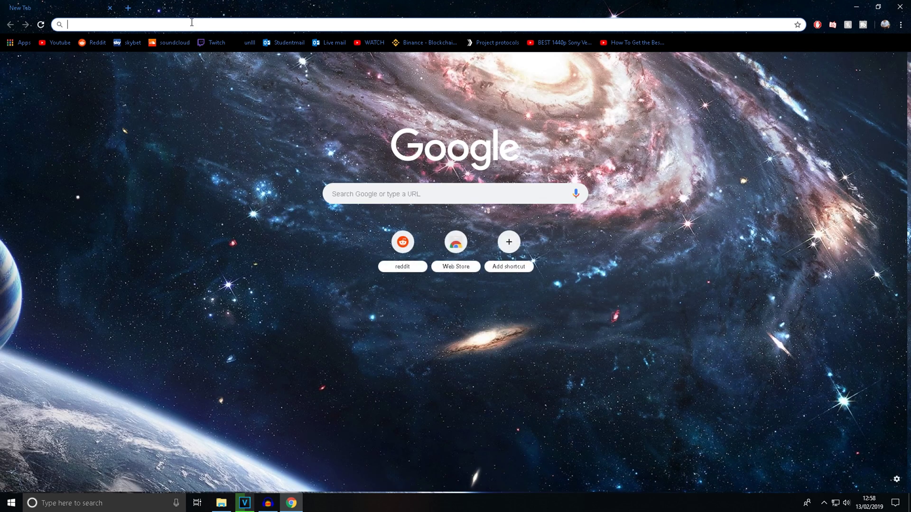
text(geforce)
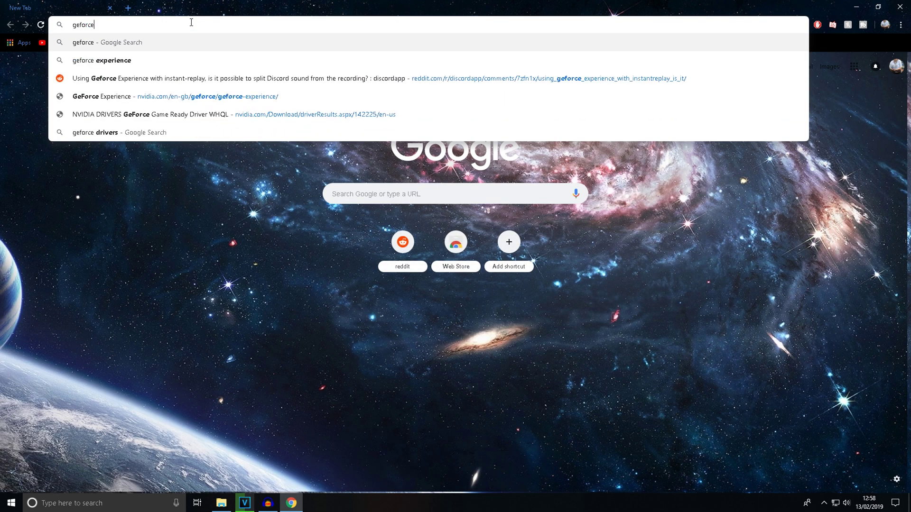
key(Return)
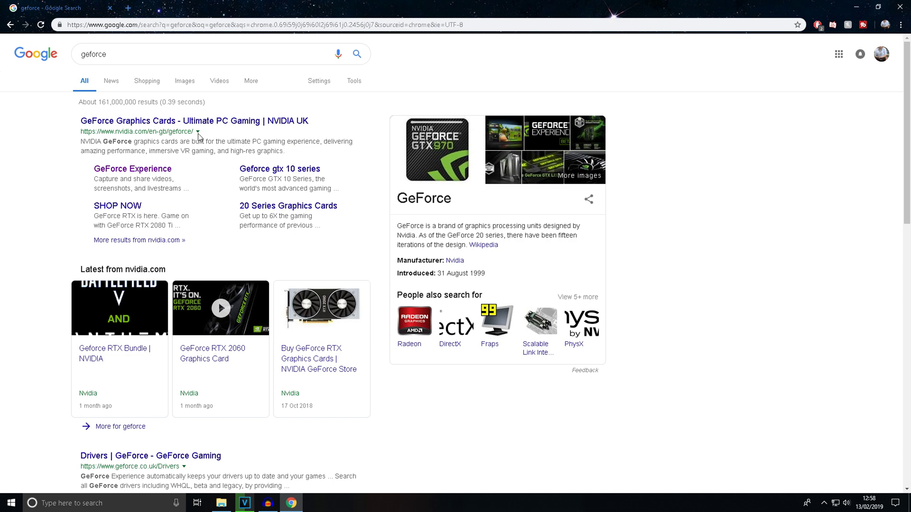
click(899, 7)
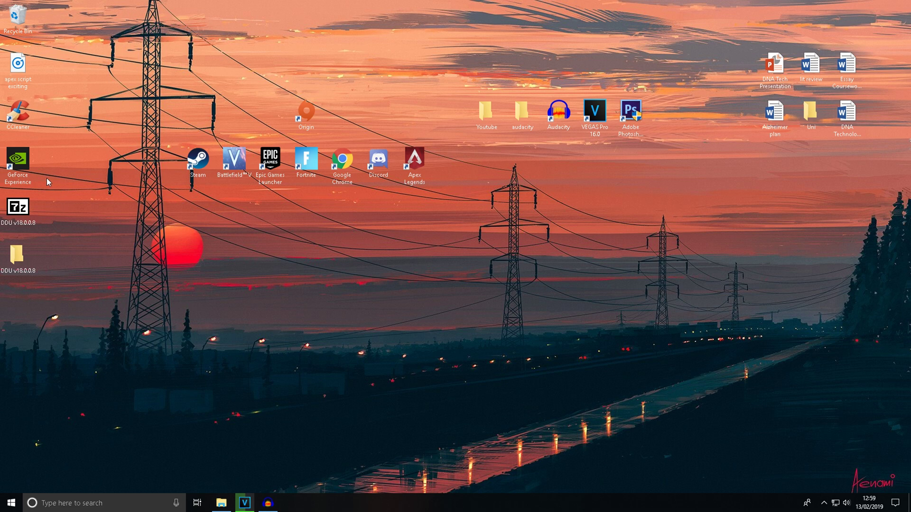
Step: Return the GeForce Experience shortcut to the left column and launch Apex Legends
drag(30, 170, 95, 161)
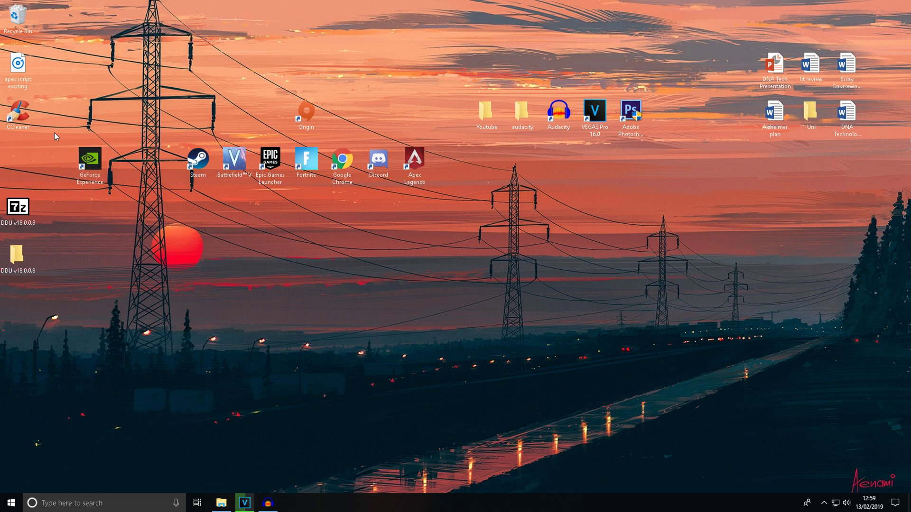
drag(35, 166, 34, 167)
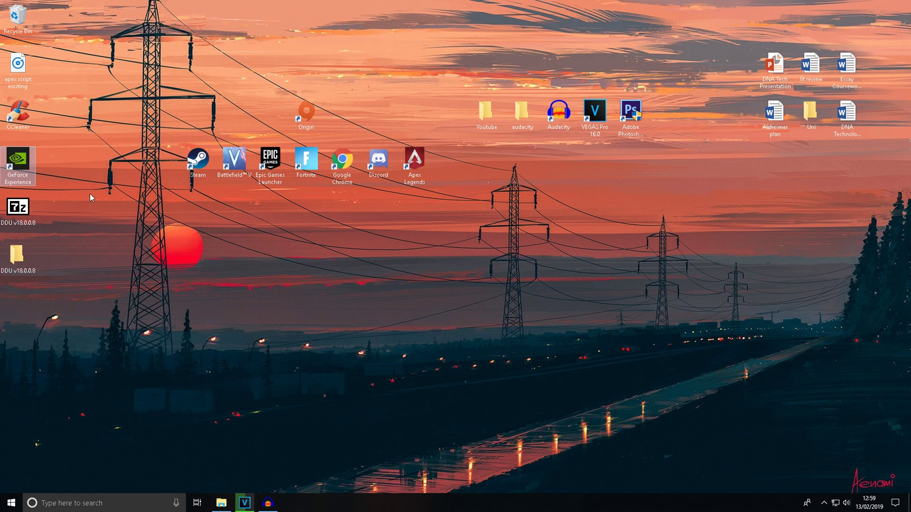
double_click(422, 174)
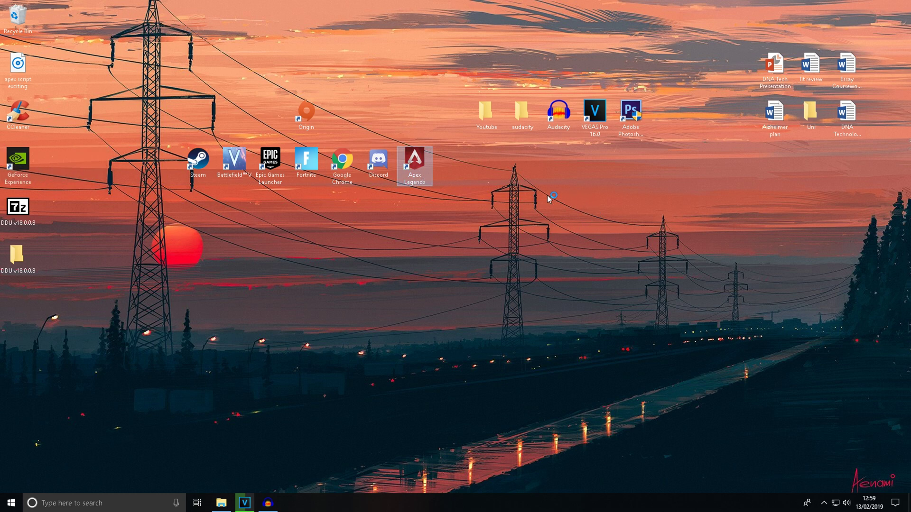